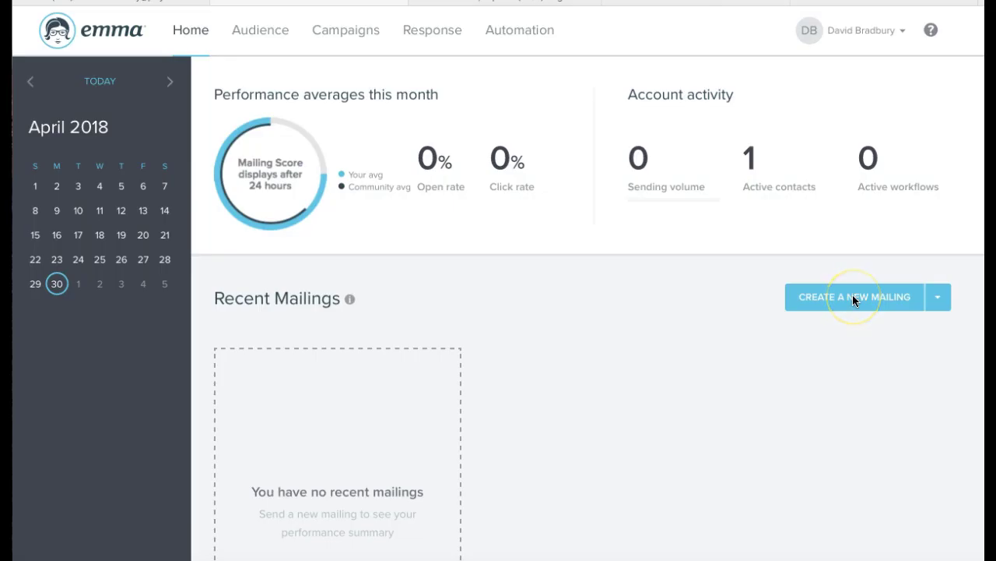
Create a mailing from Welcome Series 1, add an HTML block near the top, remove the group photo
click(853, 297)
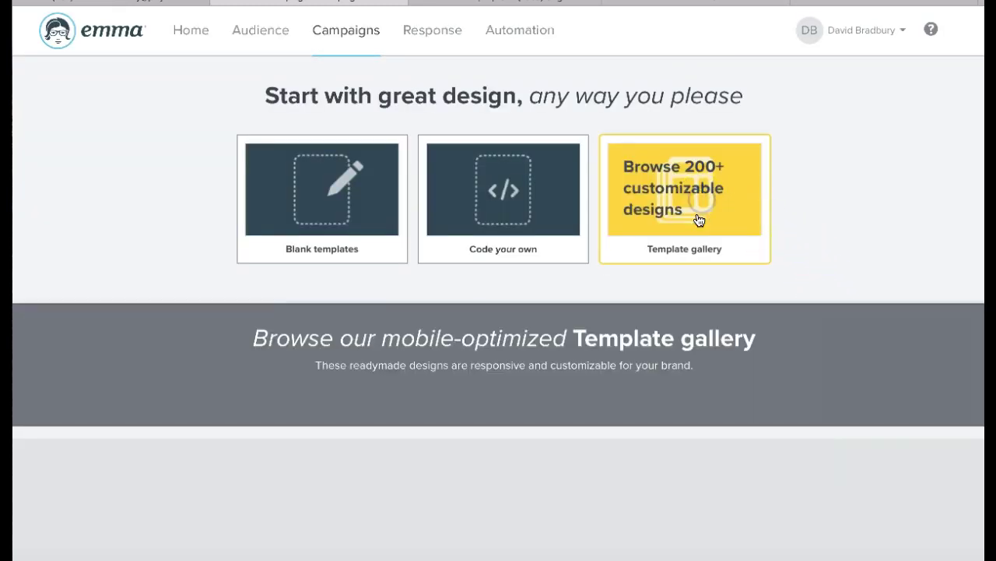
click(697, 233)
scroll(689, 305, down, 3)
click(717, 283)
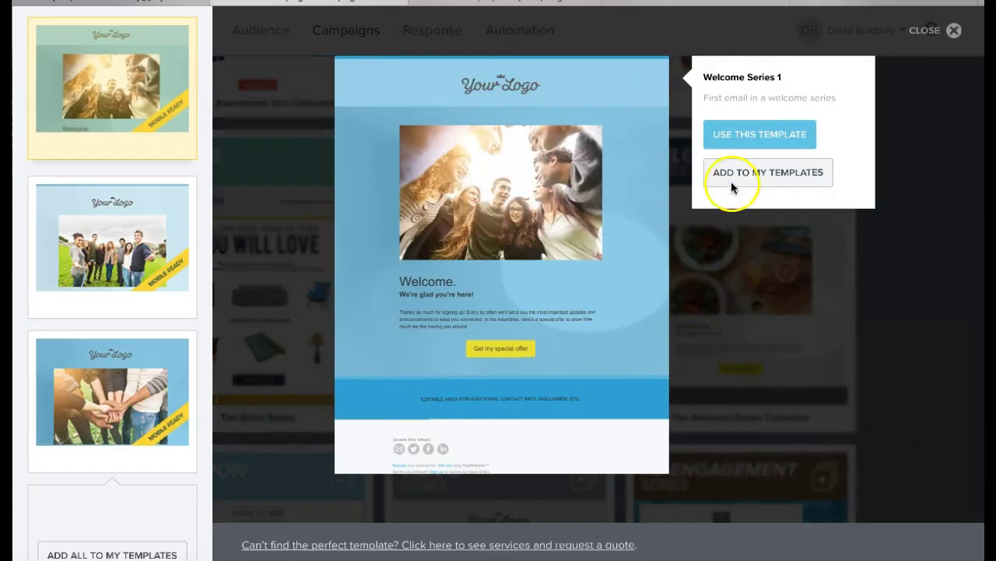
click(736, 140)
mouse_move(62, 330)
mouse_down()
mouse_move(528, 338)
mouse_move(527, 350)
mouse_up()
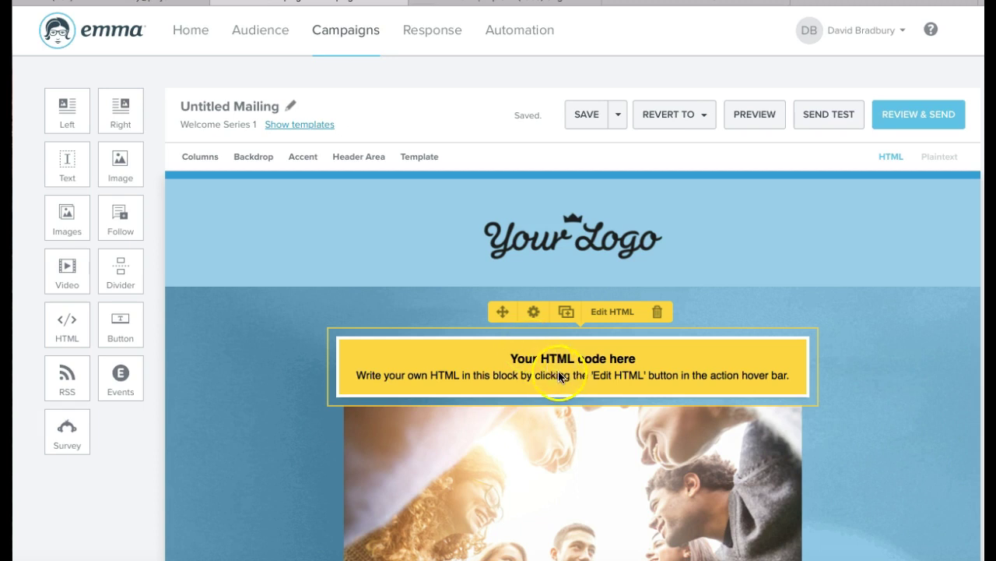
mouse_move(623, 451)
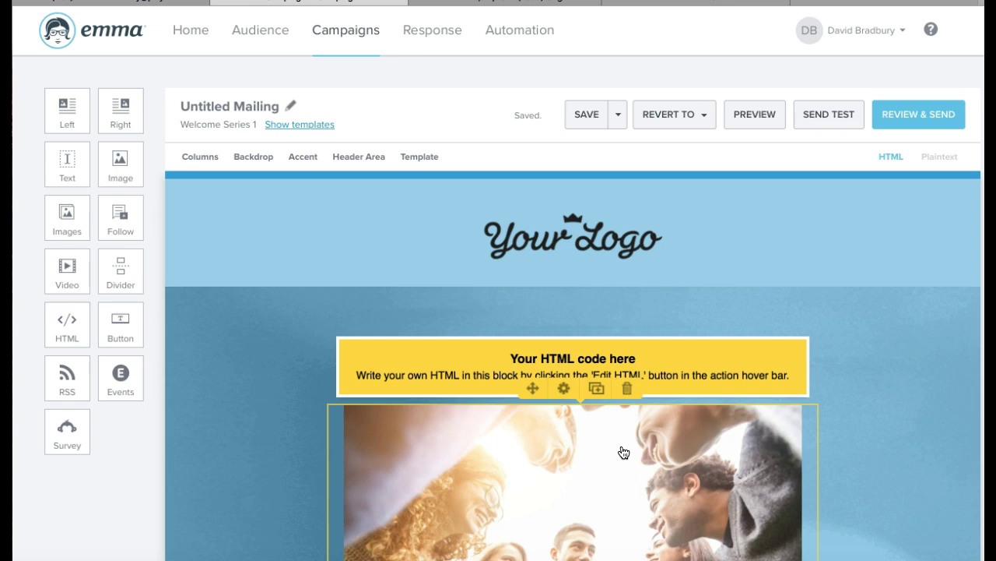
click(629, 397)
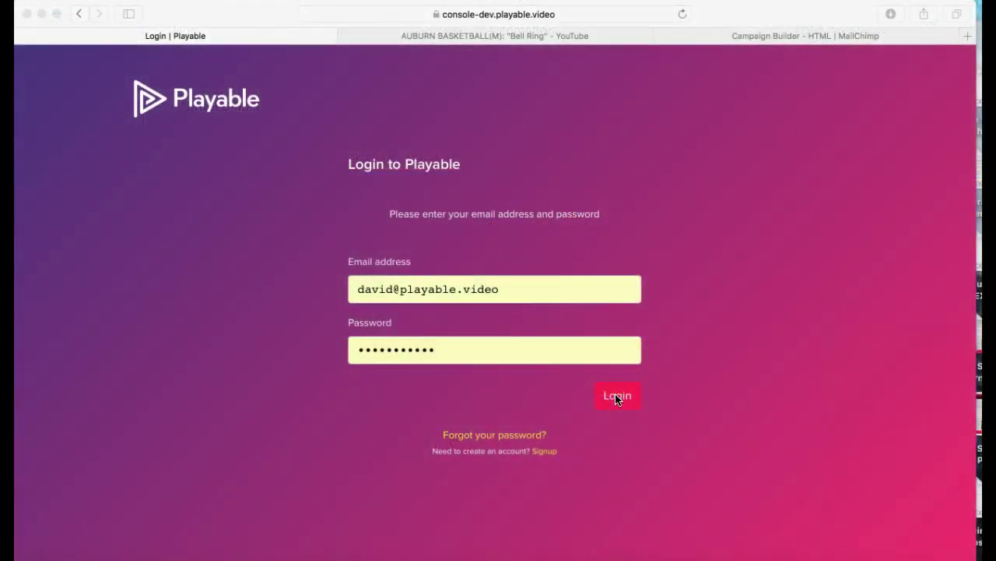
Log in to Playable with the saved credentials to reach the welcome dashboard
click(616, 399)
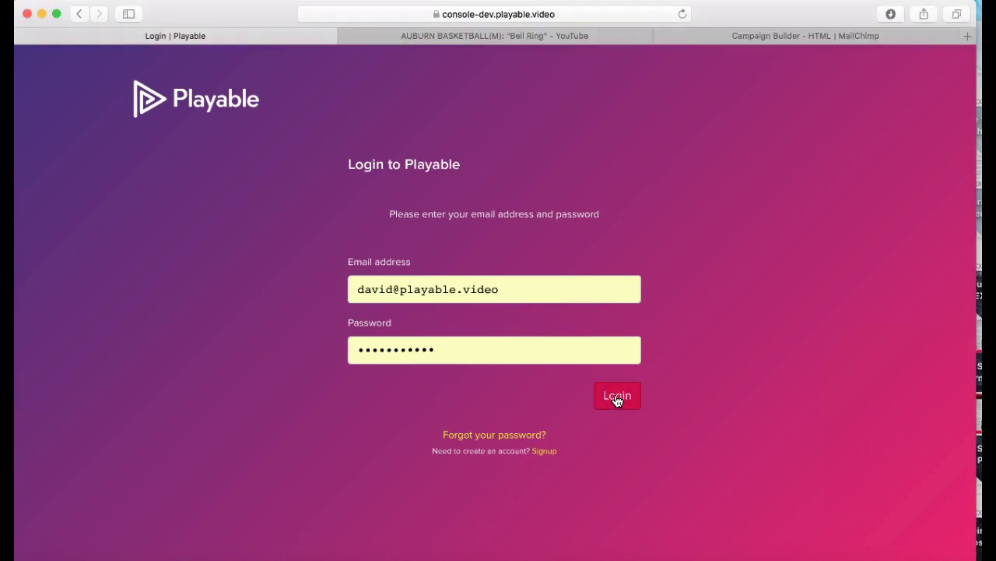
click(616, 399)
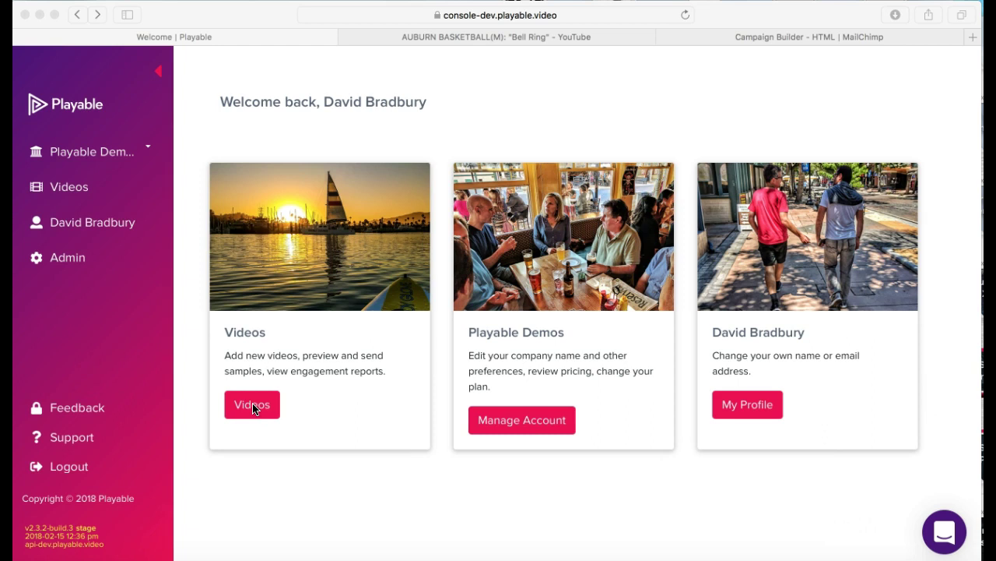
Add a new Playable video titled 'Playable Tutorial'
click(252, 405)
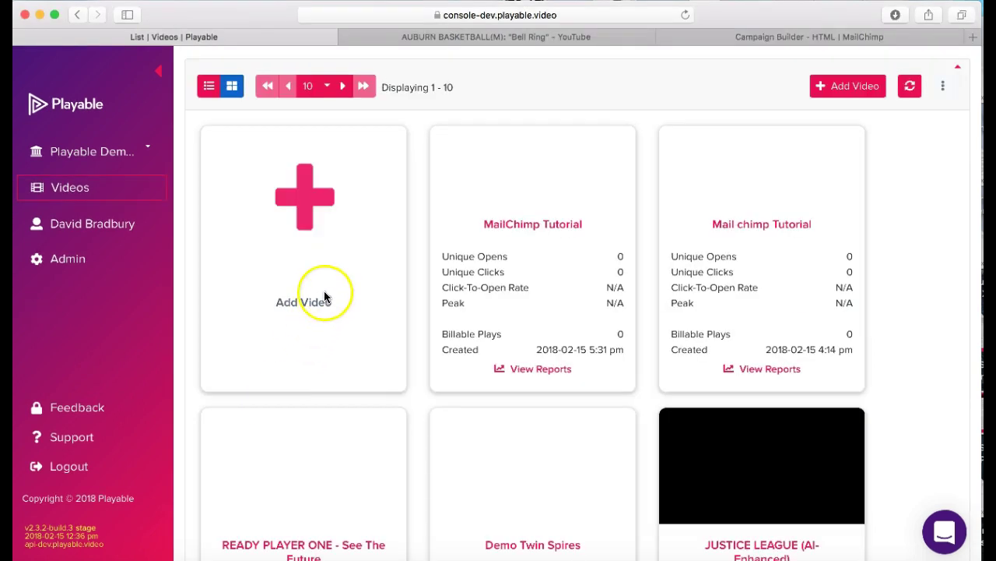
click(303, 204)
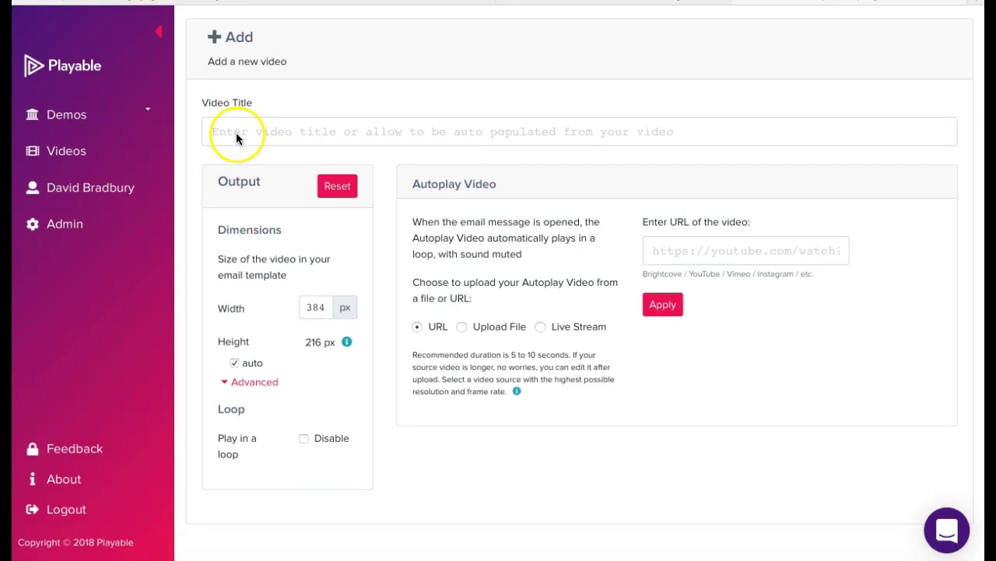
click(234, 131)
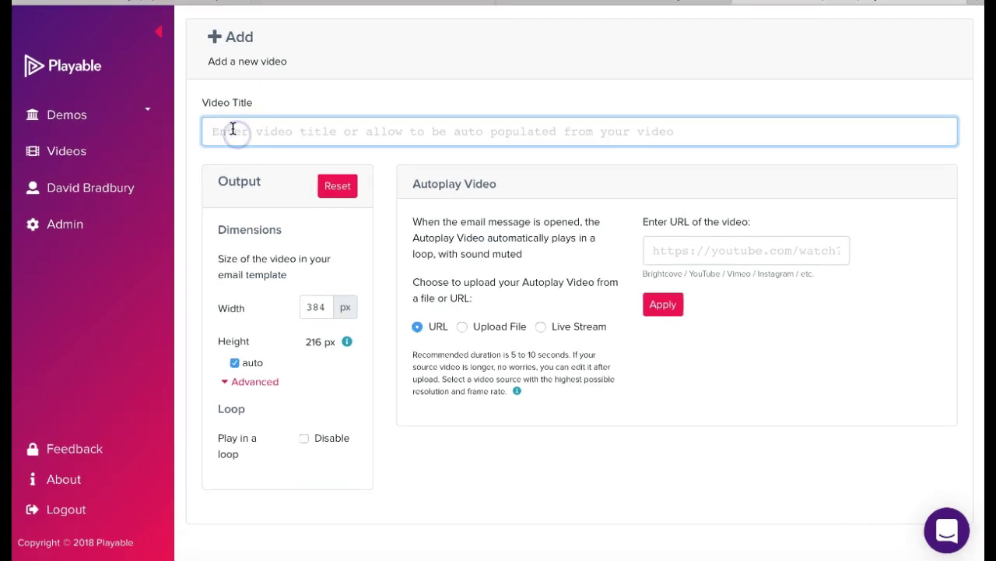
text(Playable Tutorial)
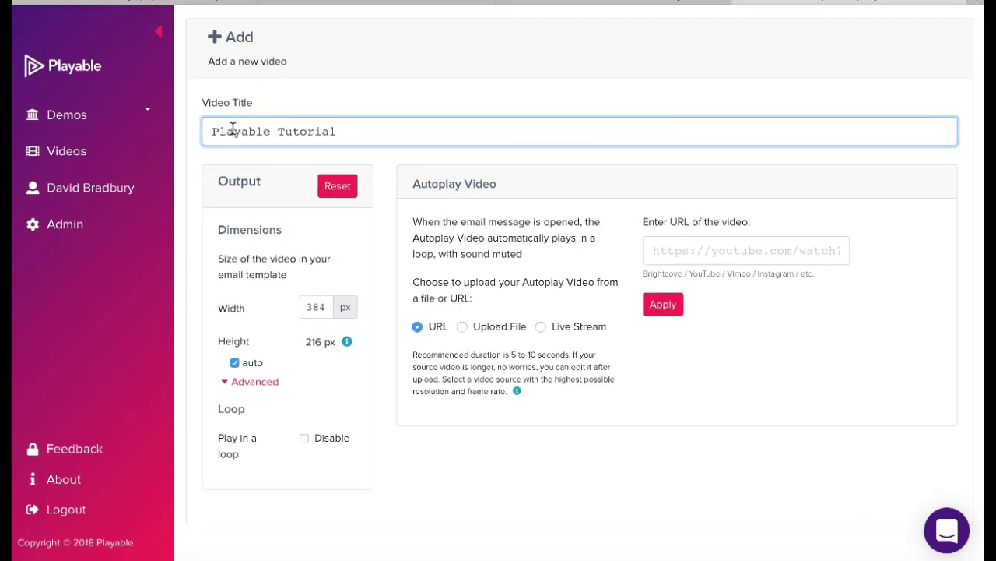
Set the output size to 564 by 212 pixels with automatic height turned off
click(324, 308)
text(564)
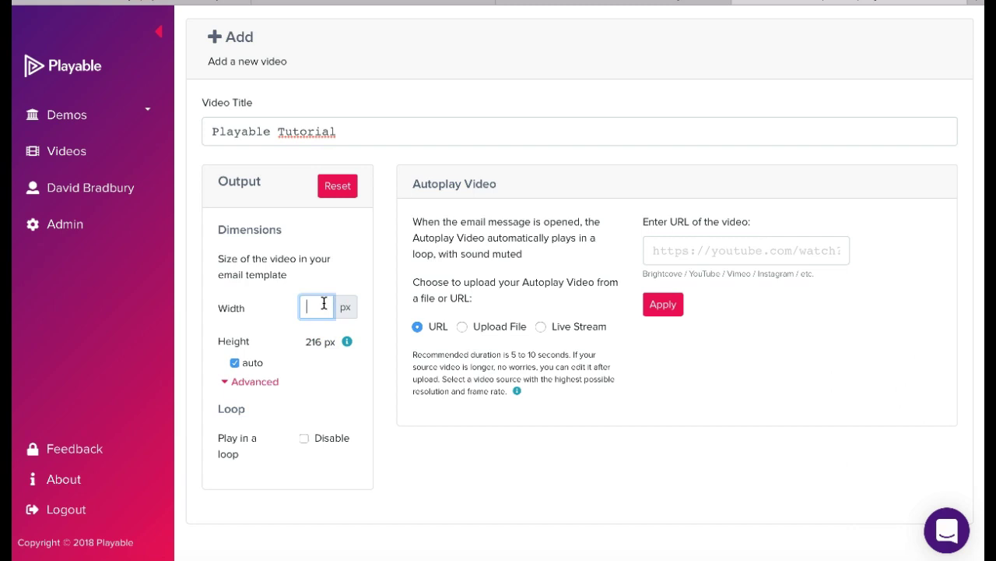
click(234, 362)
click(325, 341)
text(212)
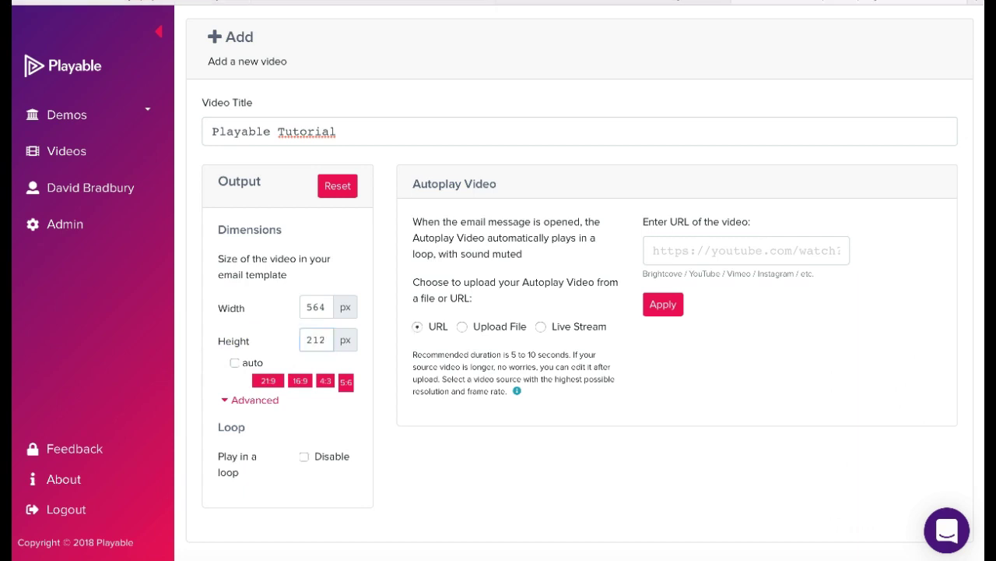
Confirm the height value and copy the YouTube 'Bell Ring' video's web address
click(643, 379)
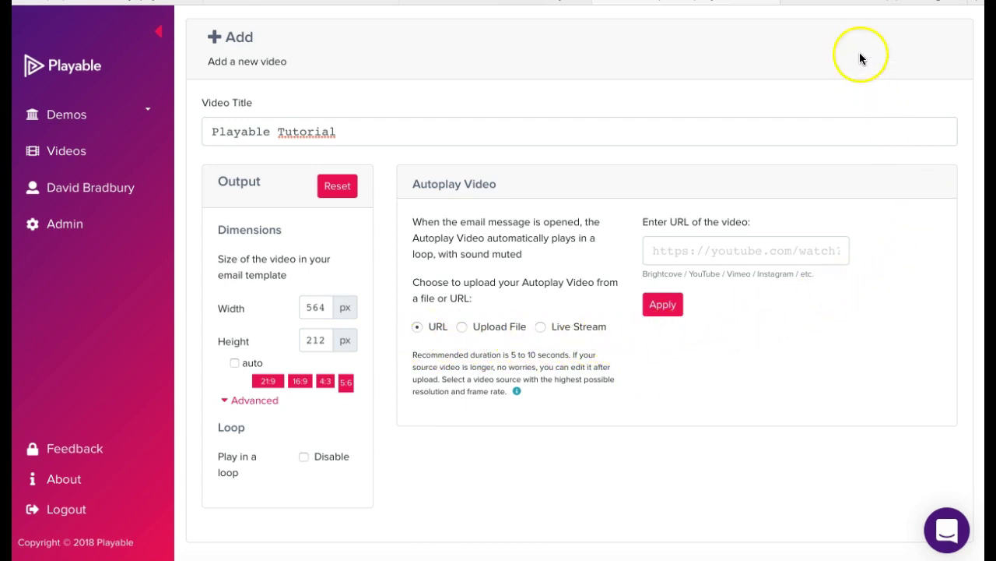
click(859, 8)
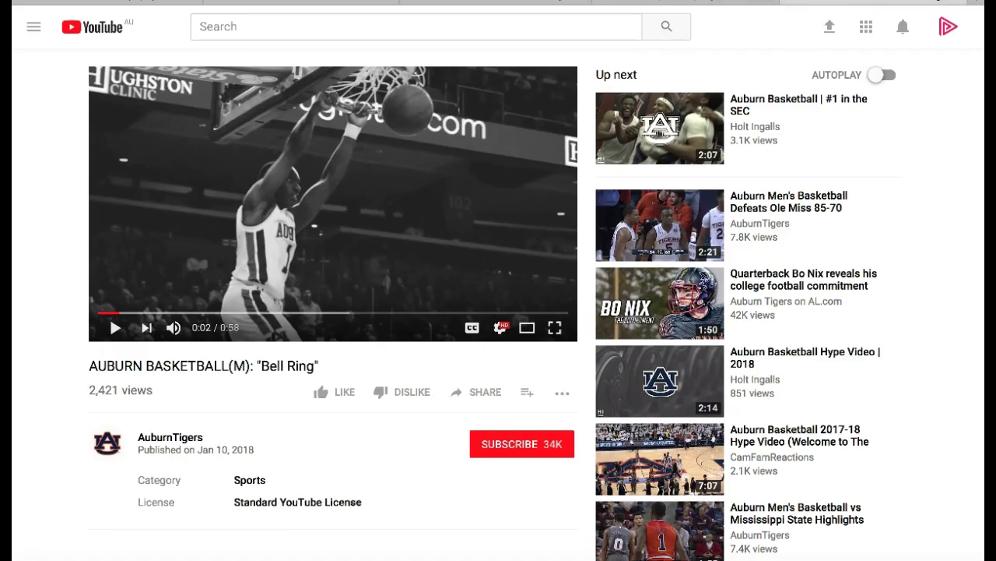
key(super+l)
right_click(58, 2)
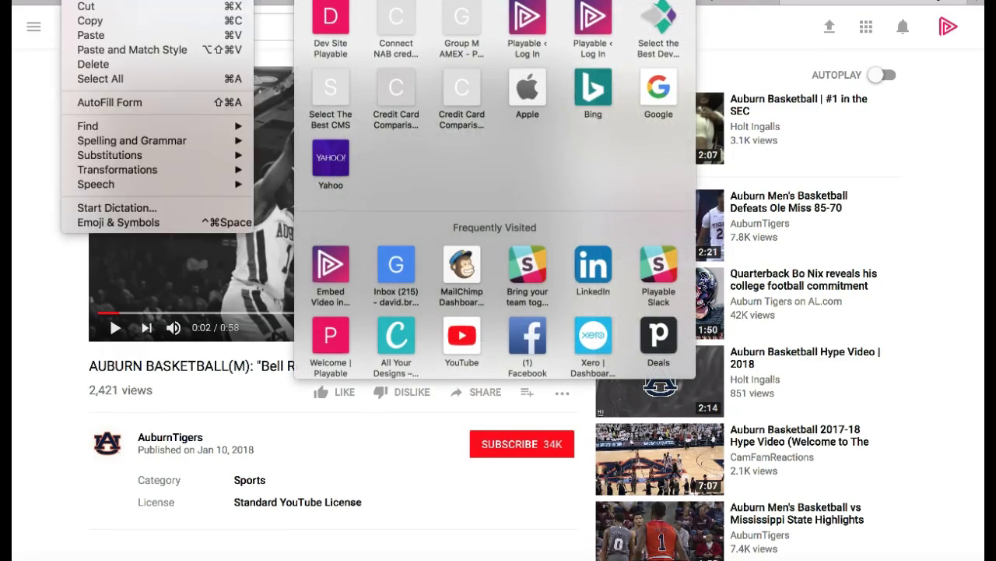
click(81, 20)
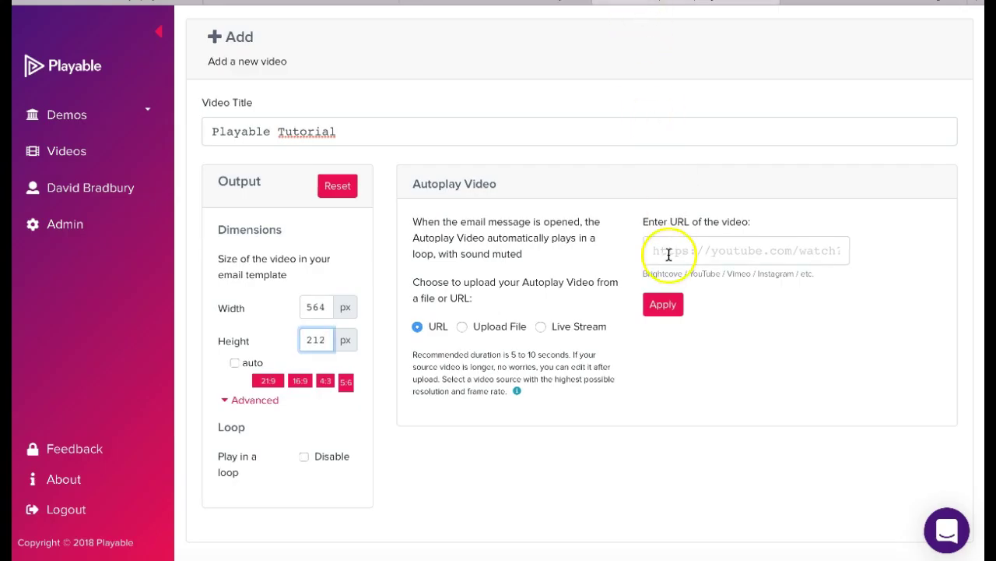
Paste the YouTube URL into Playable's video URL field and import it
click(667, 256)
key(ctrl+v)
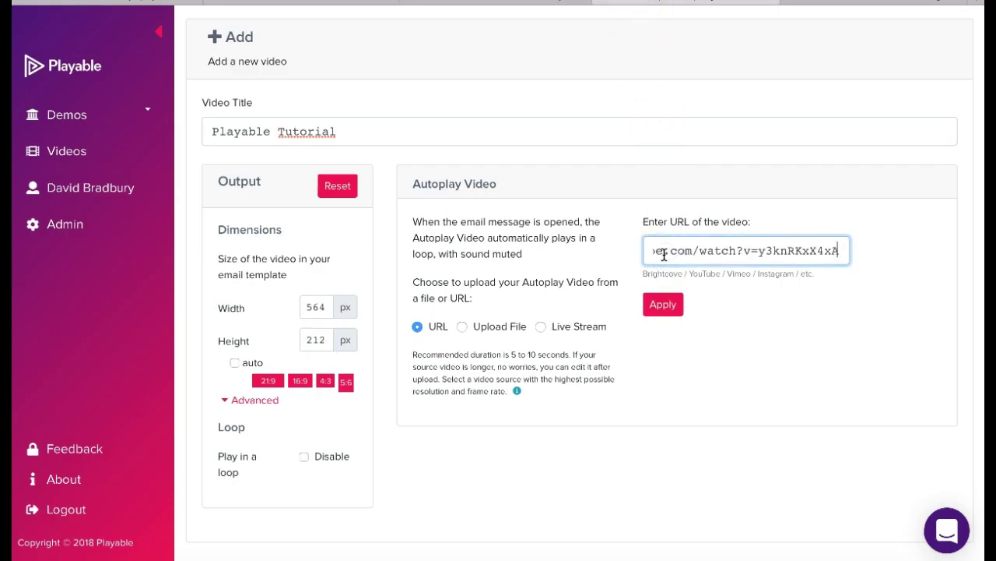
click(661, 304)
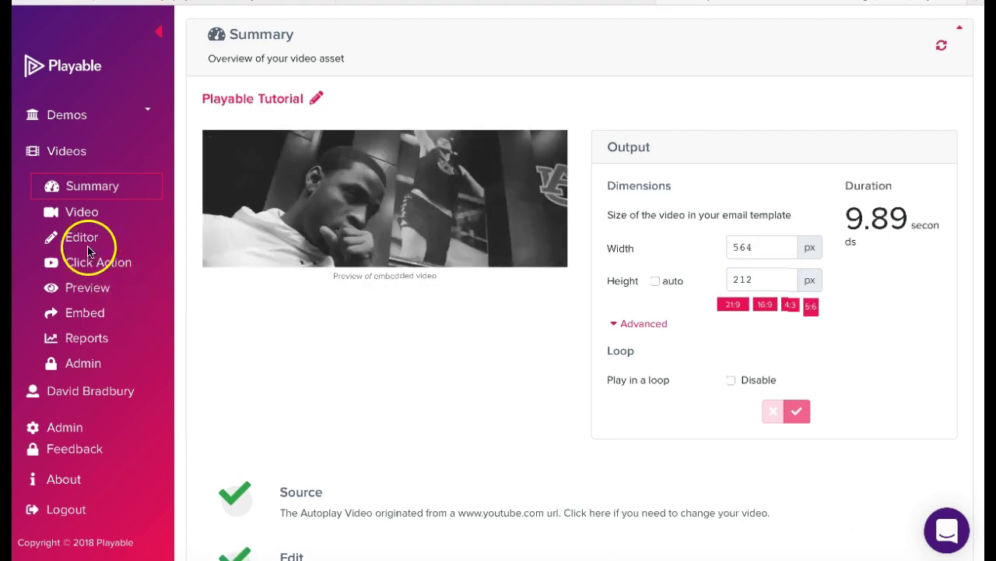
Load the footage into the trim editor and add a second clip ending at 13.47
click(85, 246)
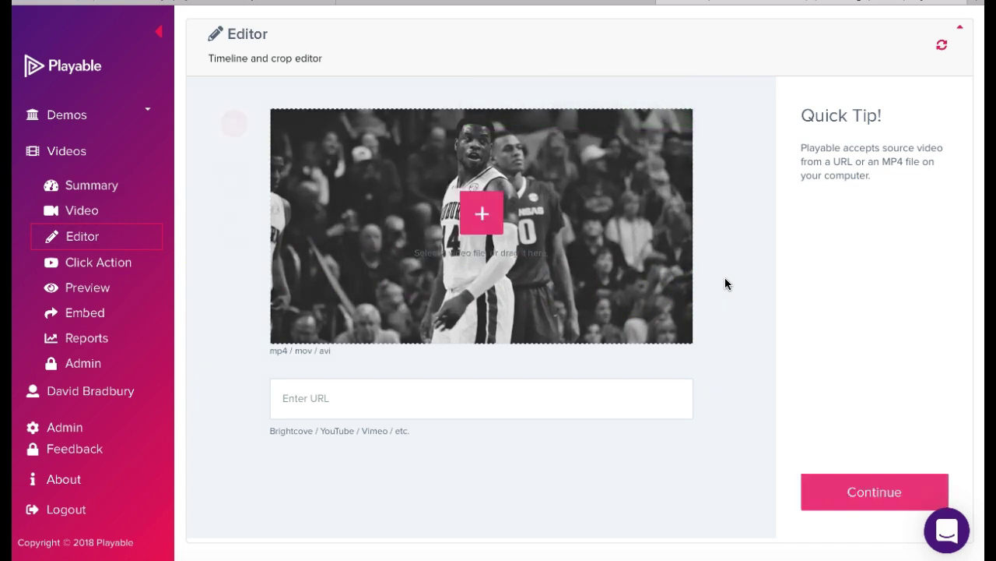
click(663, 273)
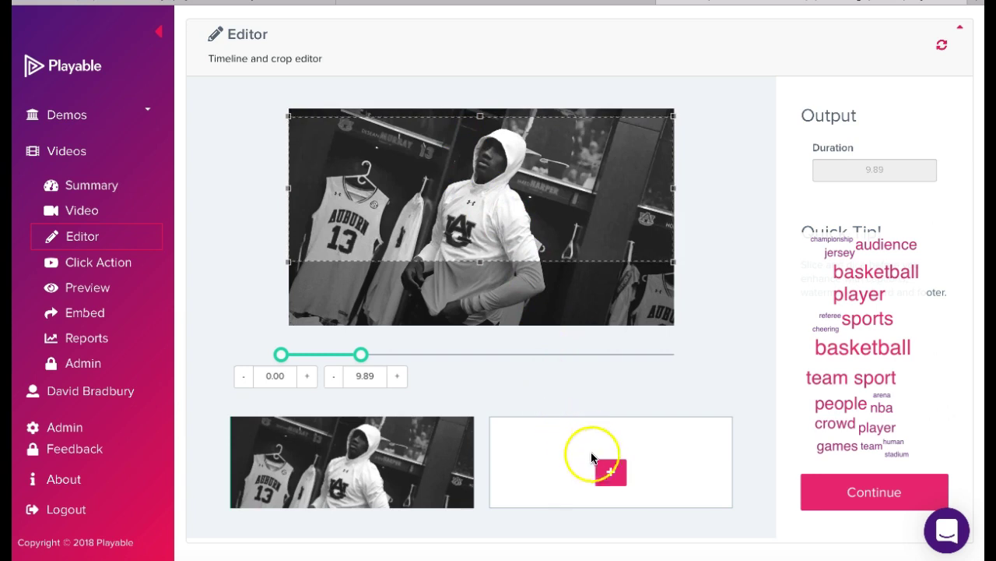
click(611, 474)
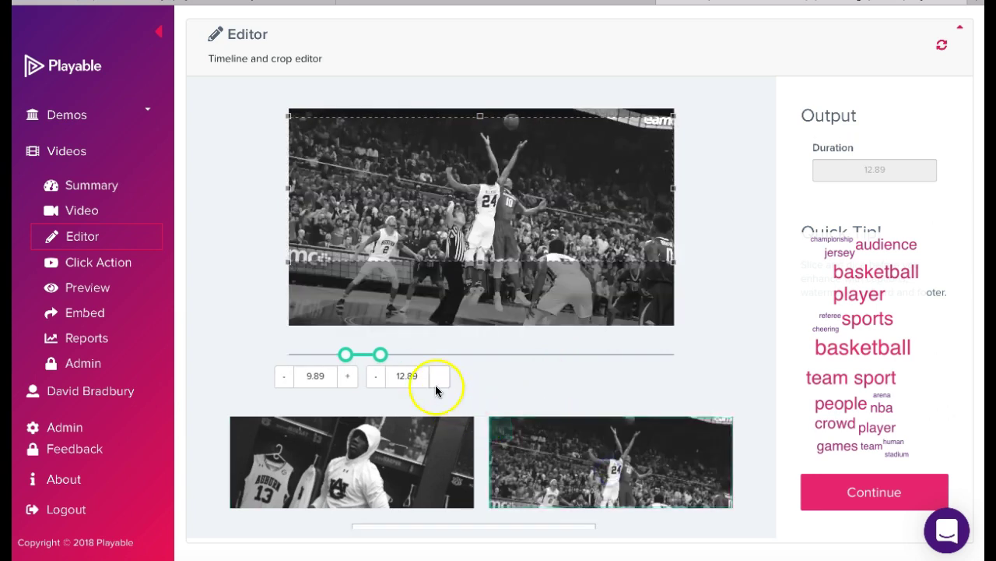
drag(378, 362, 383, 362)
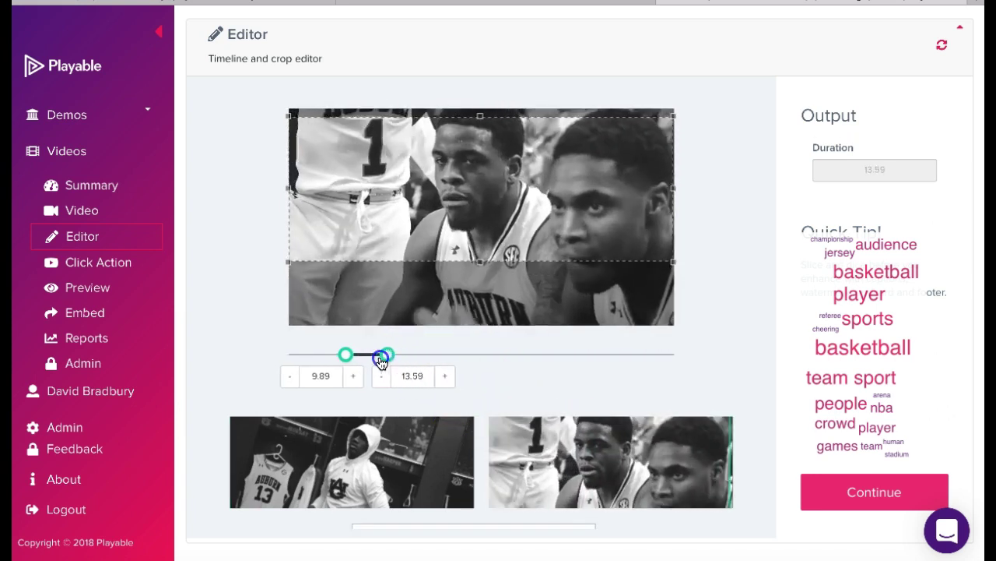
Shorten the first clip's end and lengthen the second so the total nears ten seconds
click(351, 440)
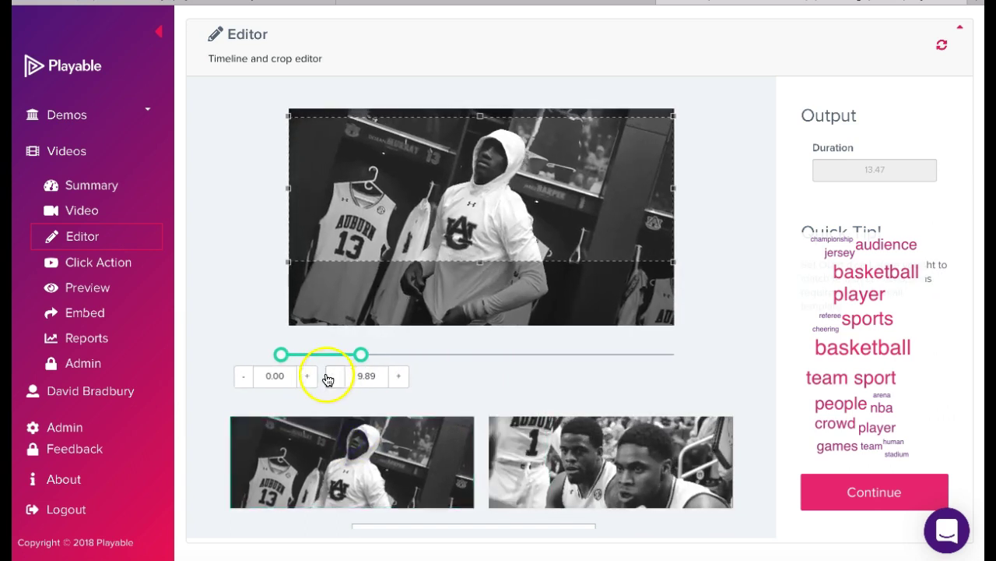
drag(360, 355, 327, 357)
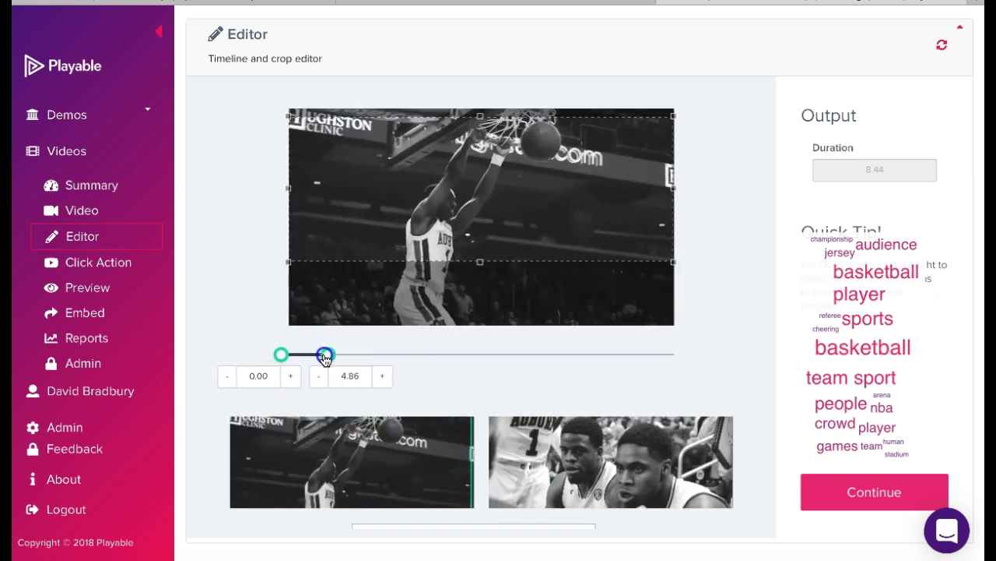
click(552, 428)
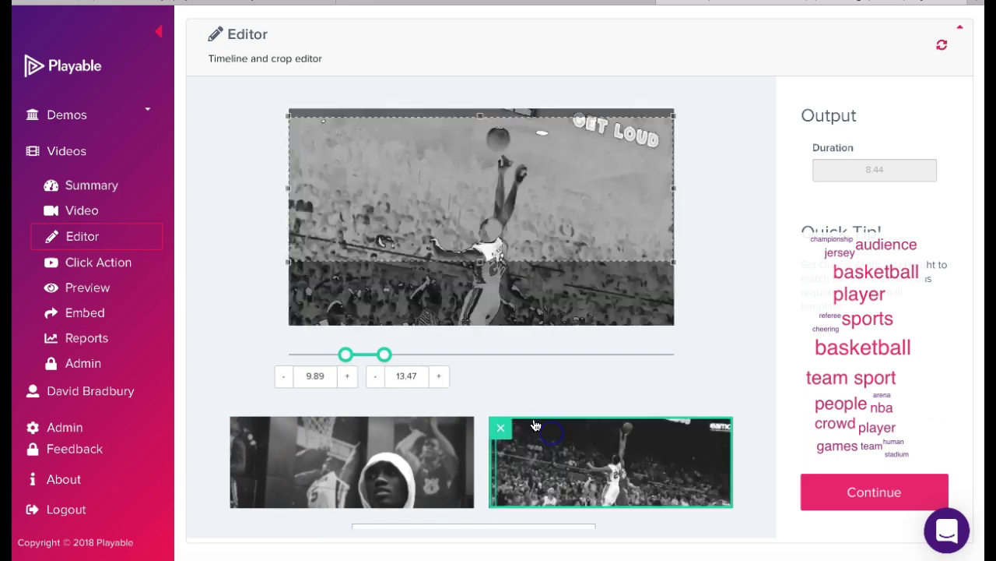
drag(384, 360, 395, 359)
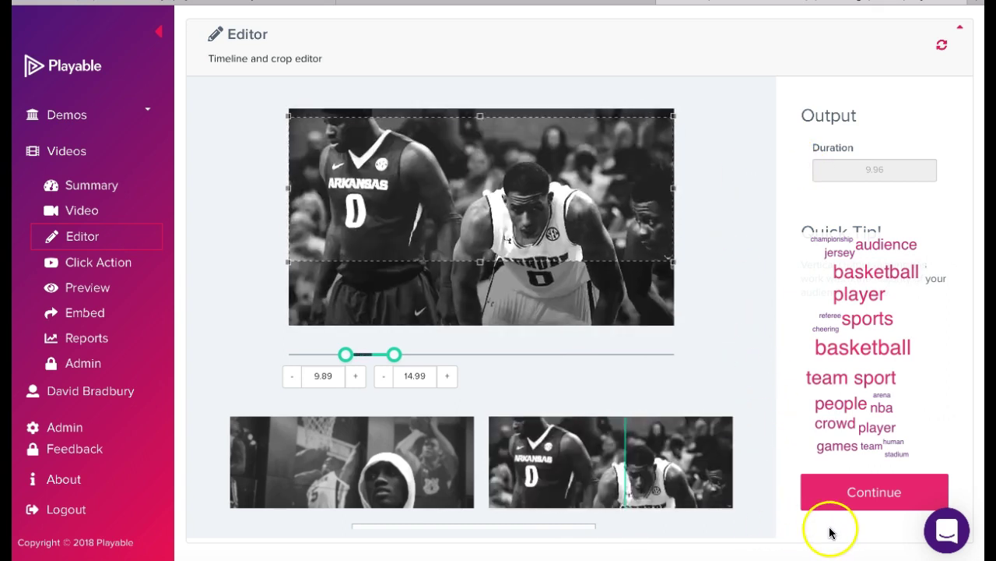
Move past trimming and turn off both the footer bar and the watermark
click(861, 498)
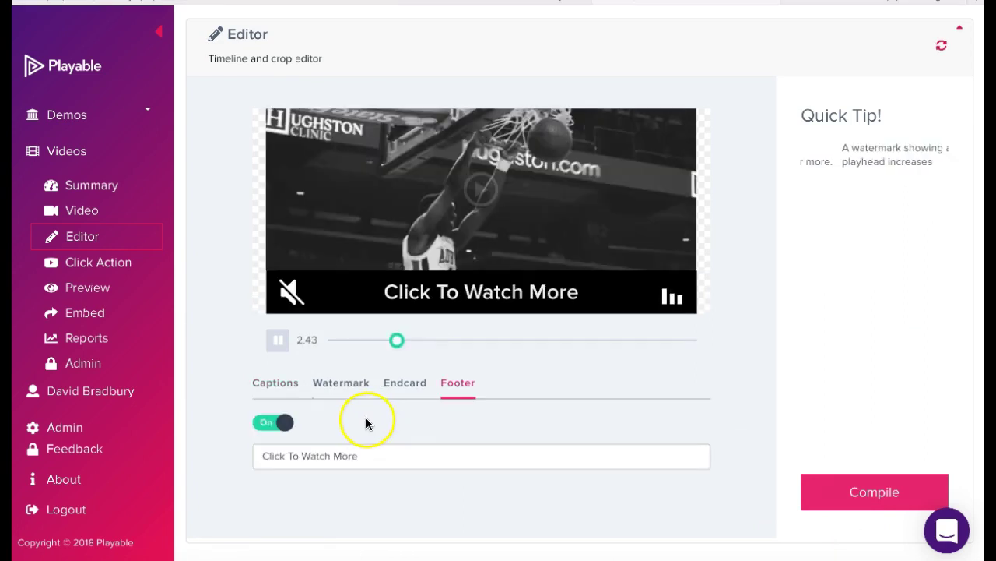
click(283, 423)
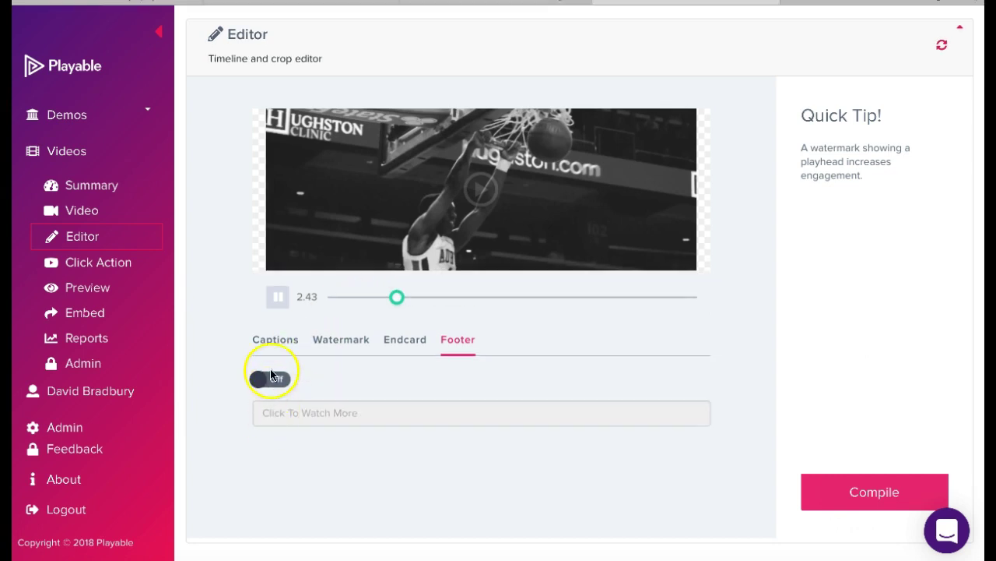
click(336, 343)
click(267, 379)
Set the endcard image to Tigers Logo from Pictures and turn the footer back on
click(406, 341)
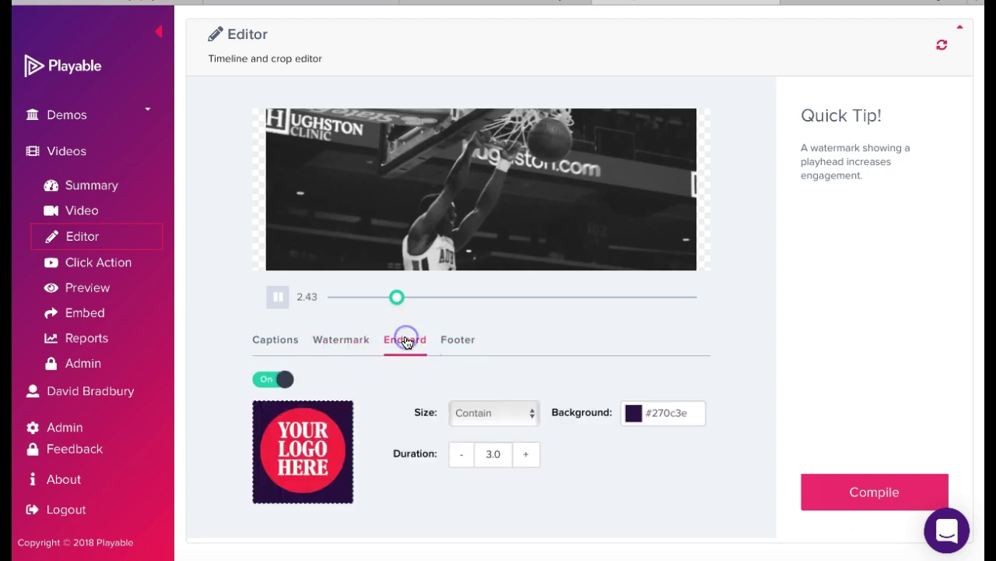
click(307, 446)
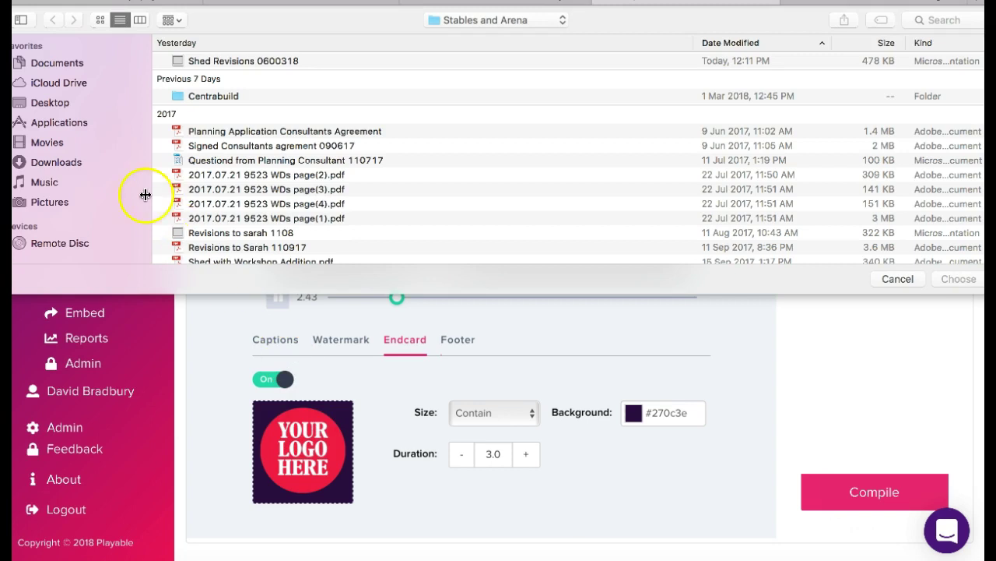
click(51, 204)
click(218, 64)
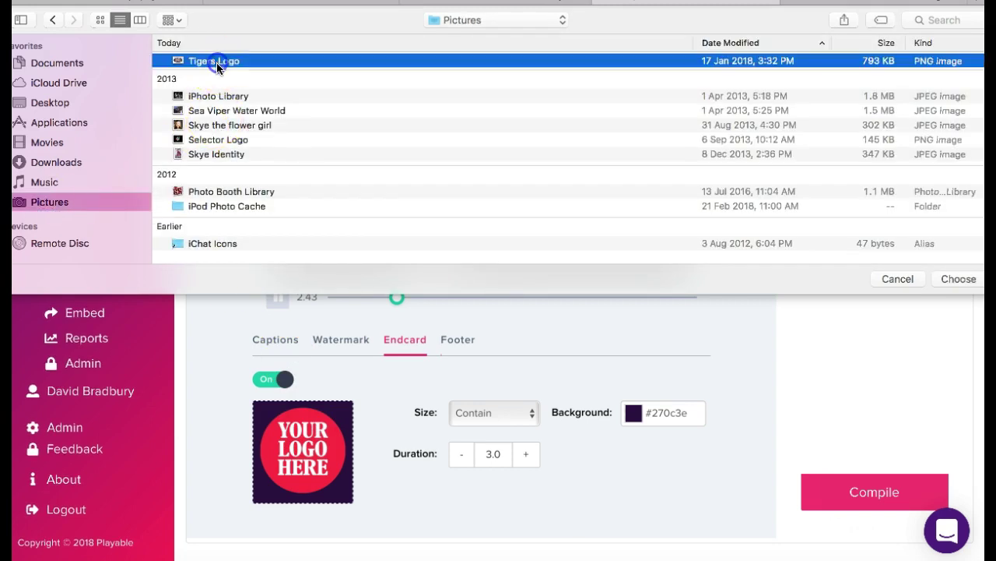
click(954, 279)
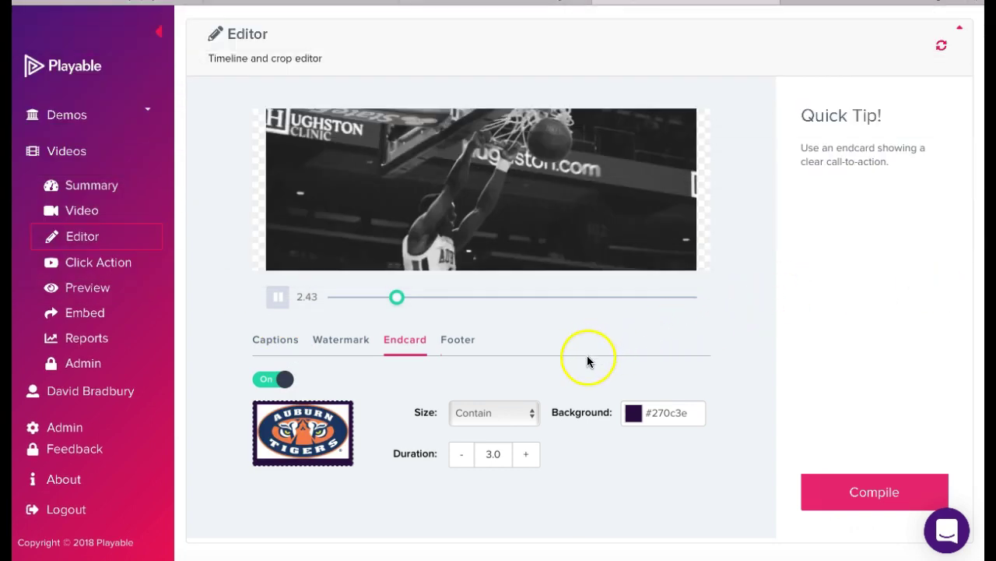
click(461, 343)
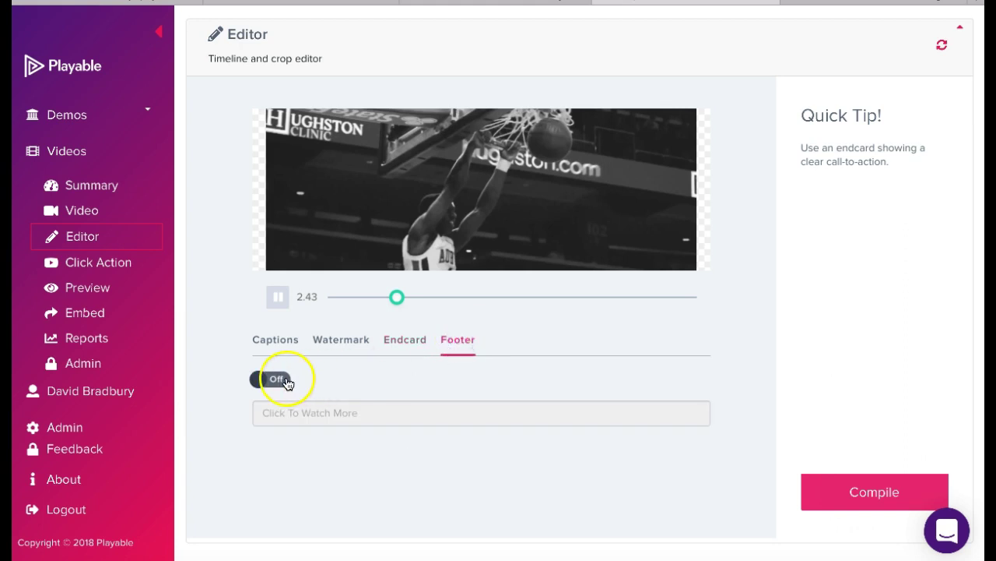
click(270, 380)
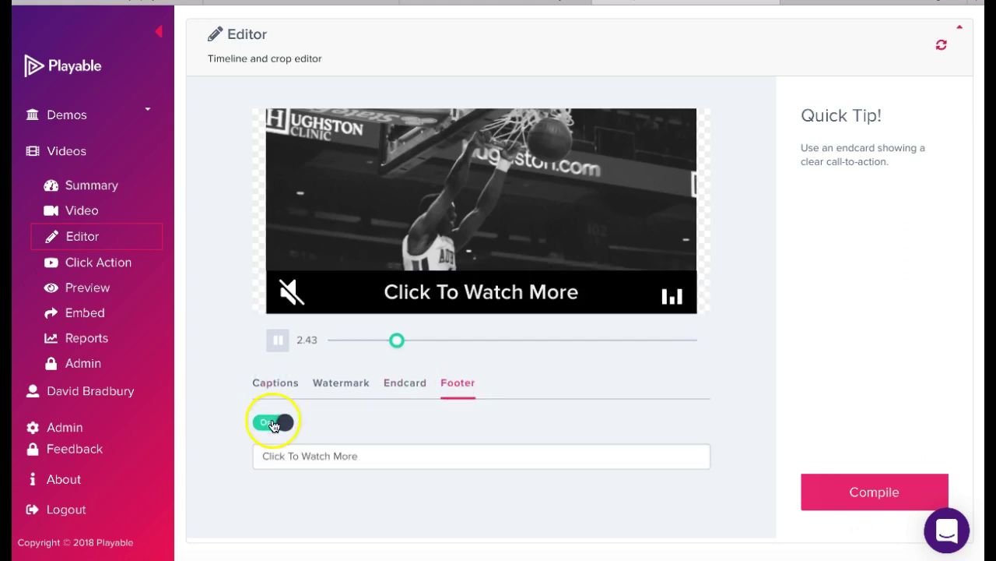
Turn the footer off again and compile the edited Playable Tutorial clip
click(272, 423)
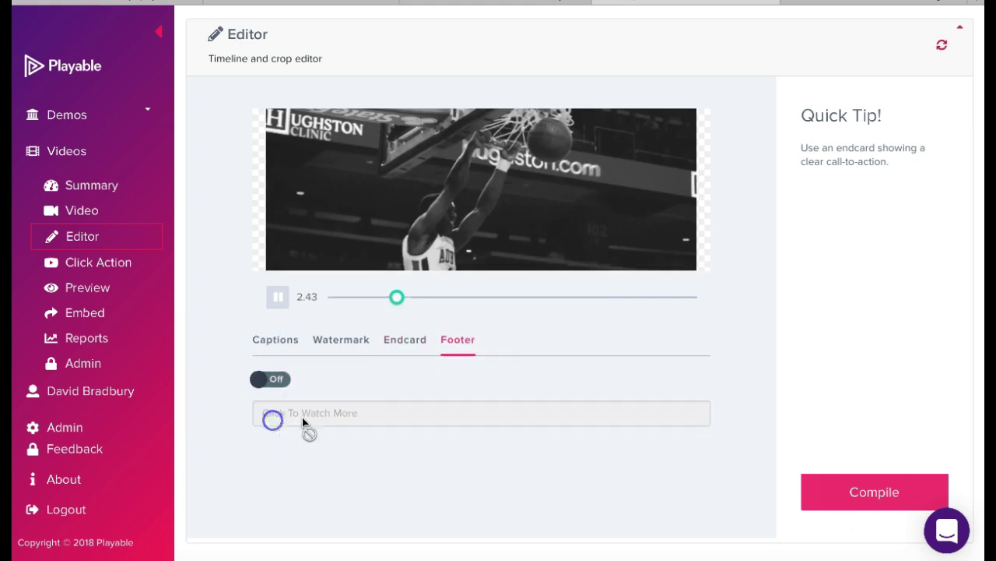
click(810, 493)
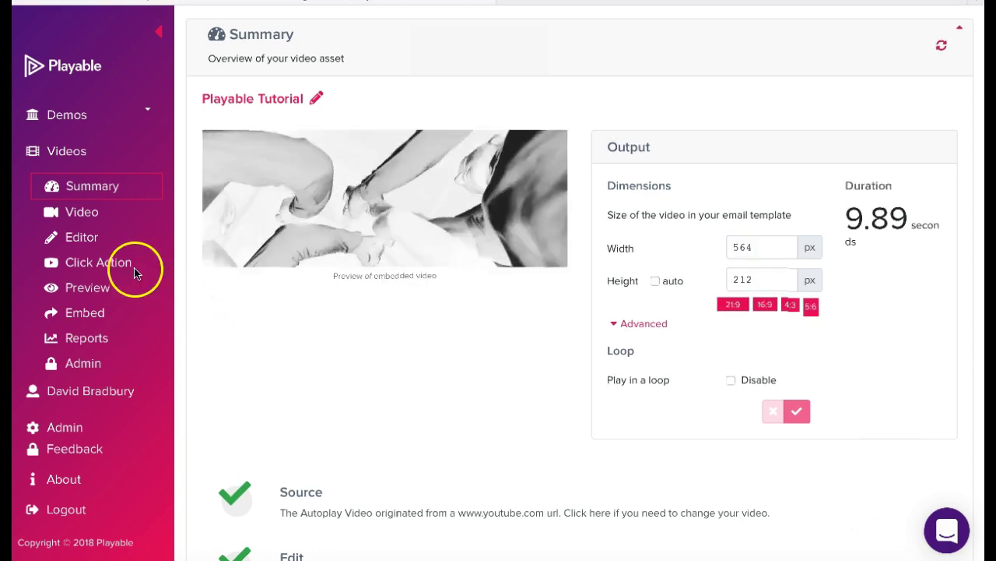
Point the video's click action at the YouTube 'Bell Ring' URL, then open Preview
click(113, 267)
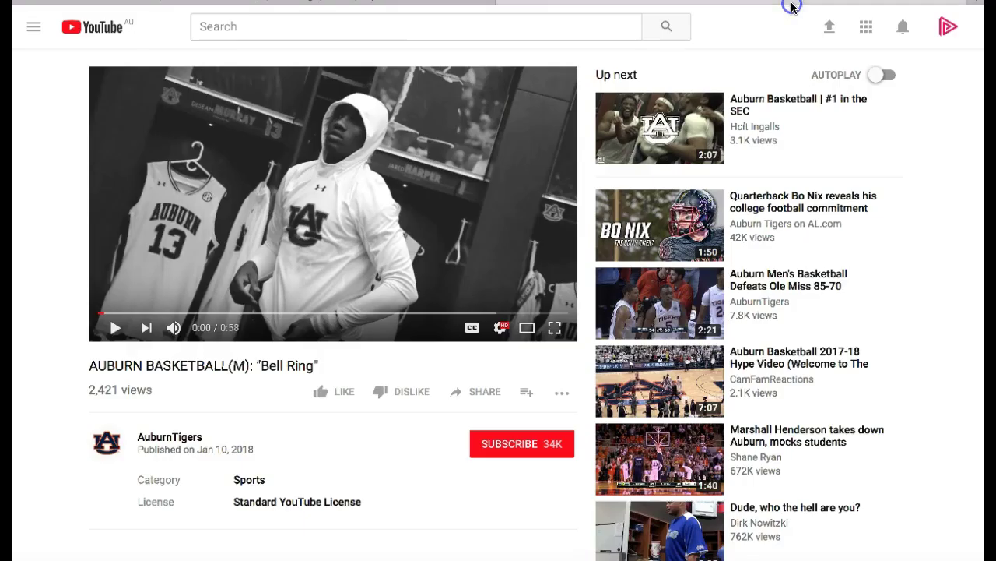
click(790, 7)
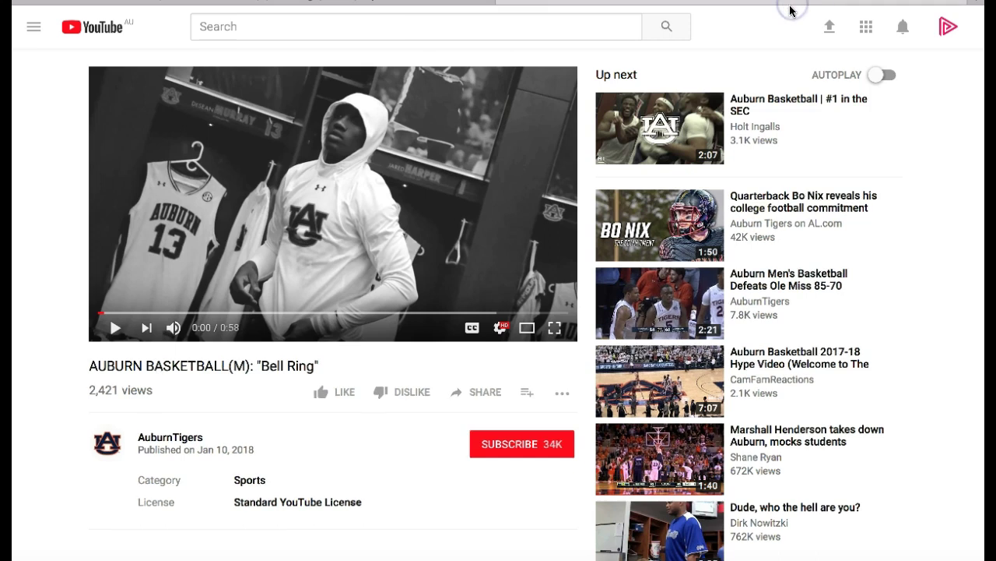
click(336, 6)
drag(359, 298, 227, 299)
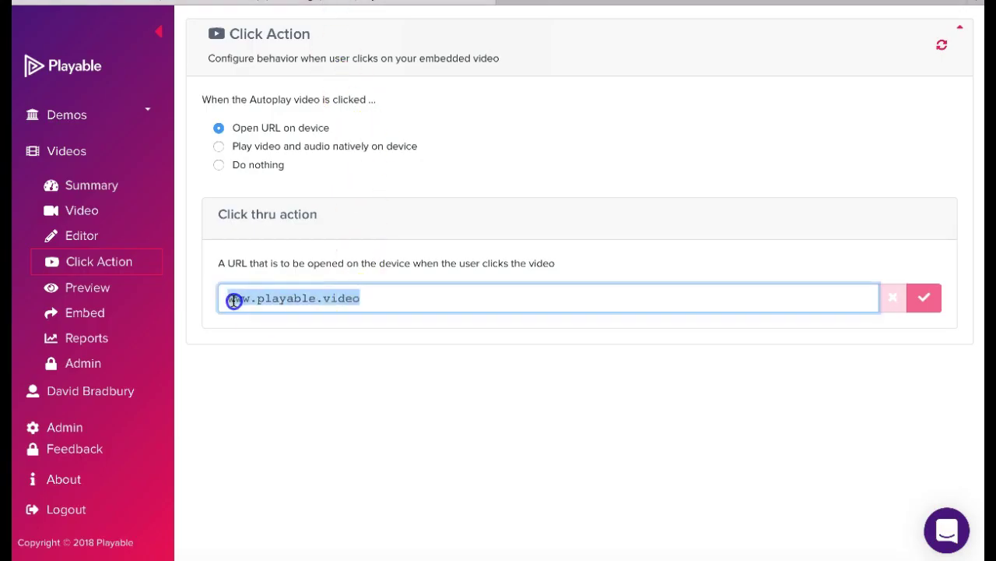
key(BackSpace)
text(https://www.youtube.com/watch?v=y3knRKxX4xA)
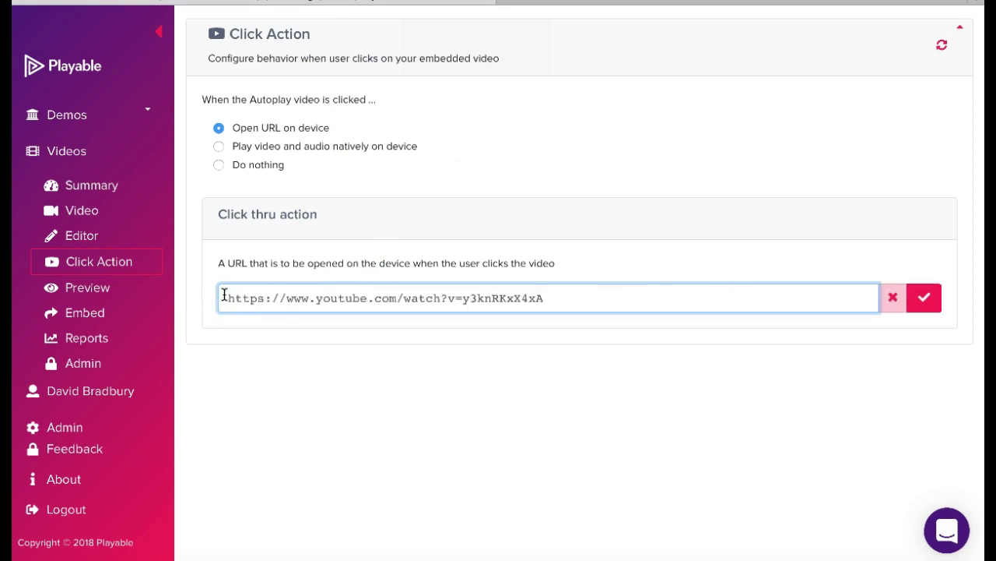
click(920, 297)
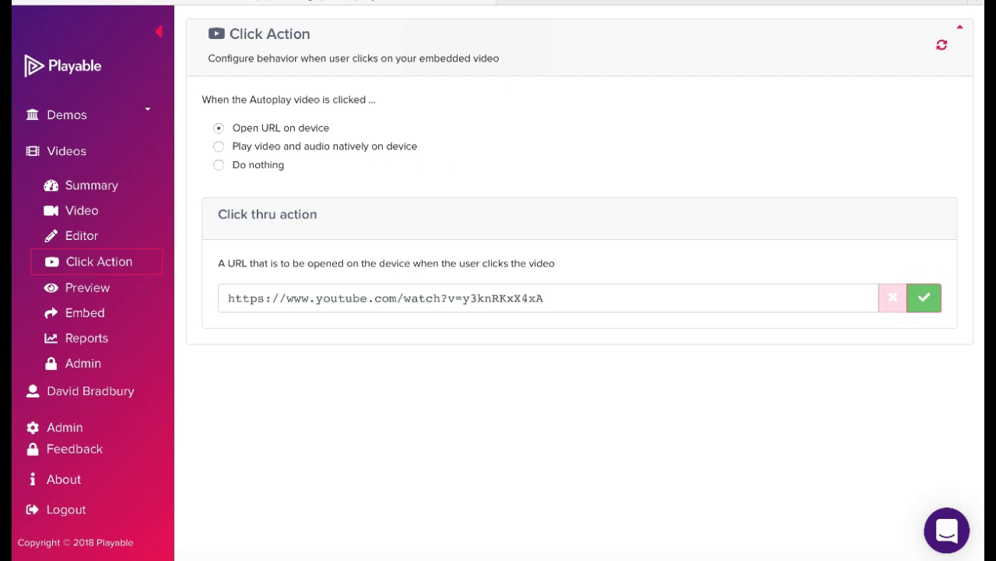
click(88, 287)
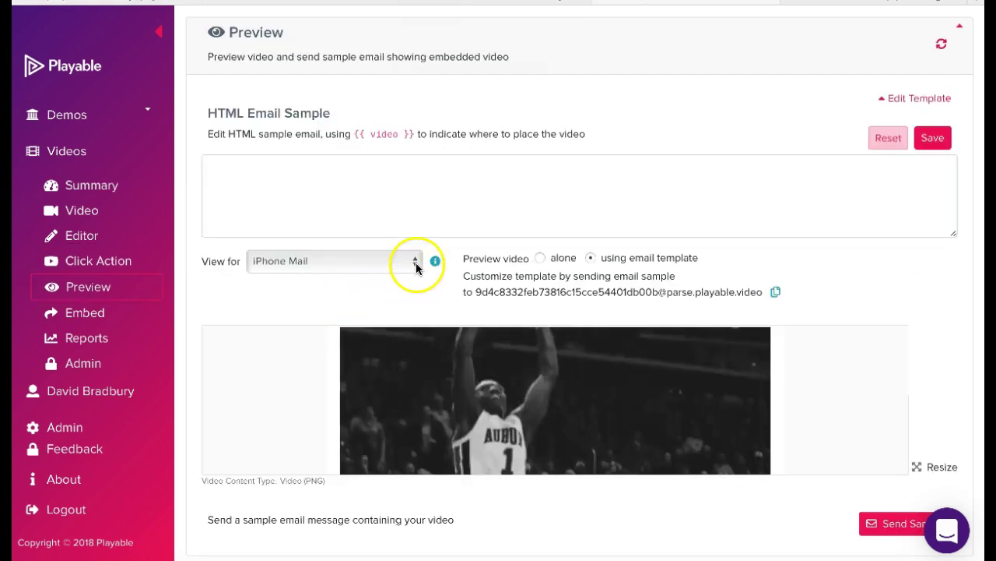
Check the mail-client preview list and send the Playable Tutorial Sample email
click(415, 265)
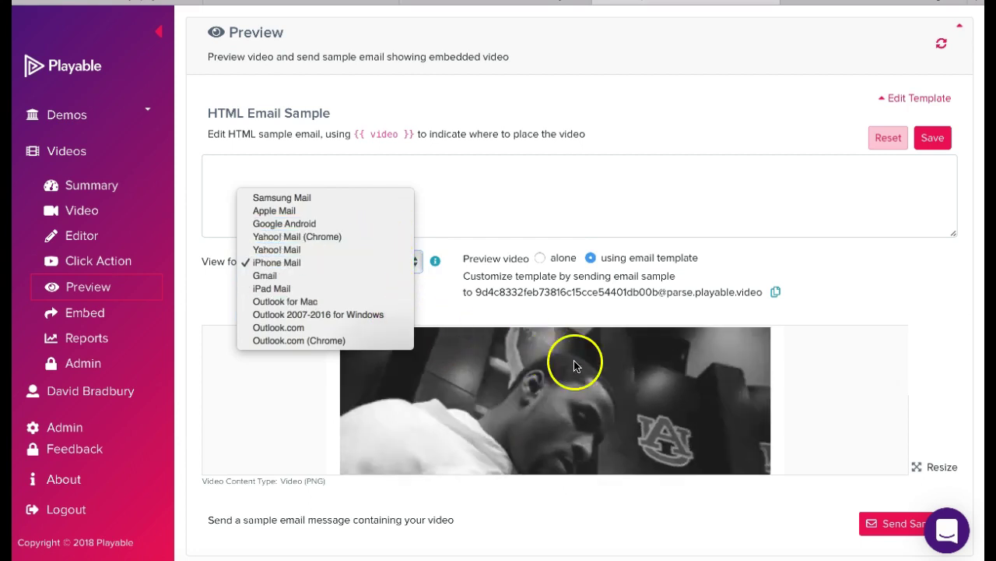
click(901, 526)
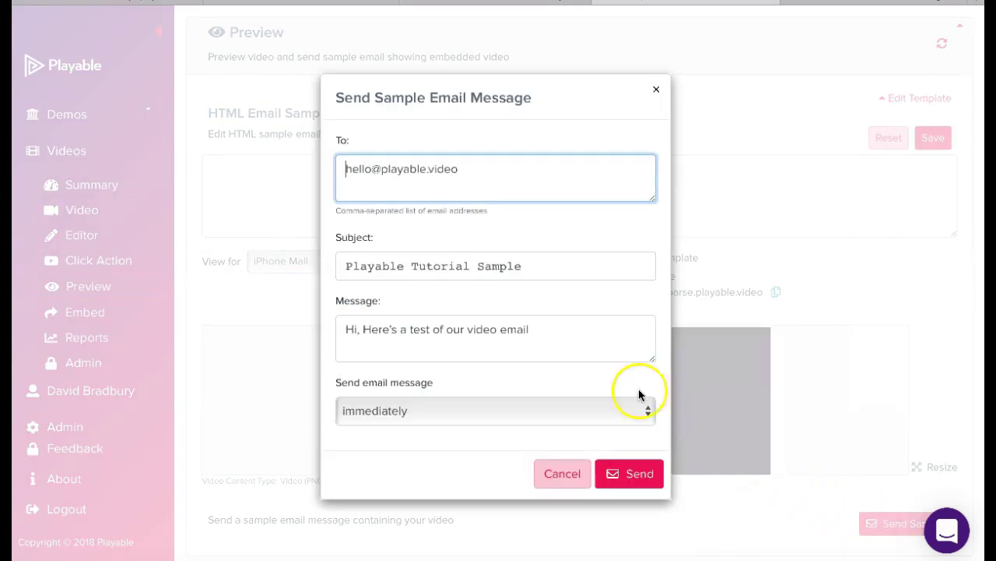
click(635, 481)
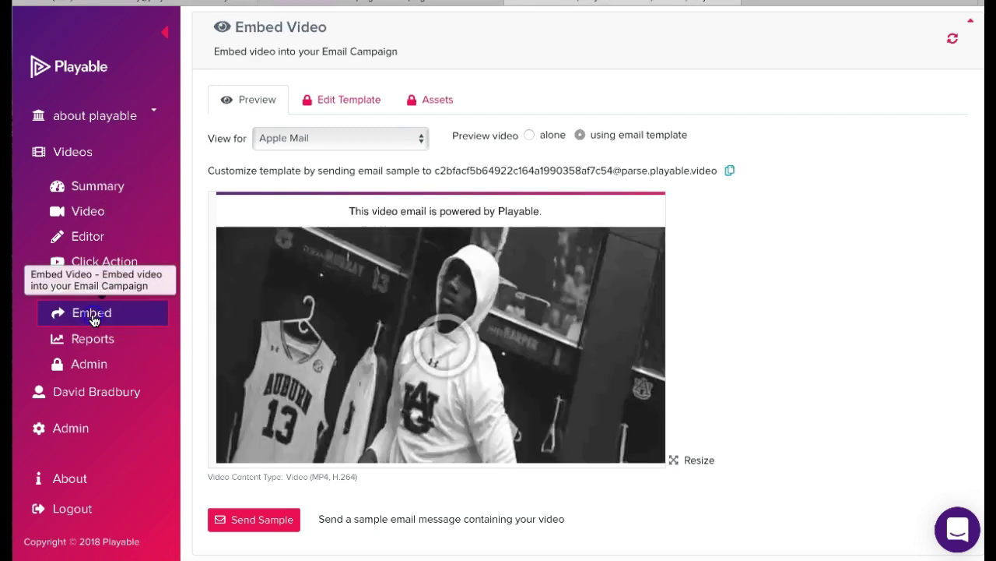
Copy the Emma-formatted embed code and return to the Emma mailing tab
click(92, 316)
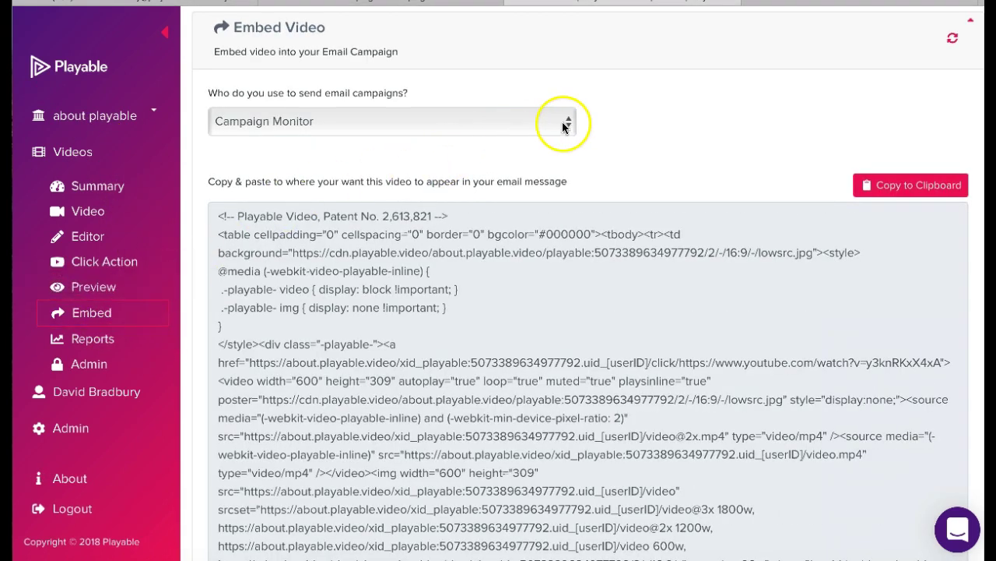
click(562, 122)
click(474, 240)
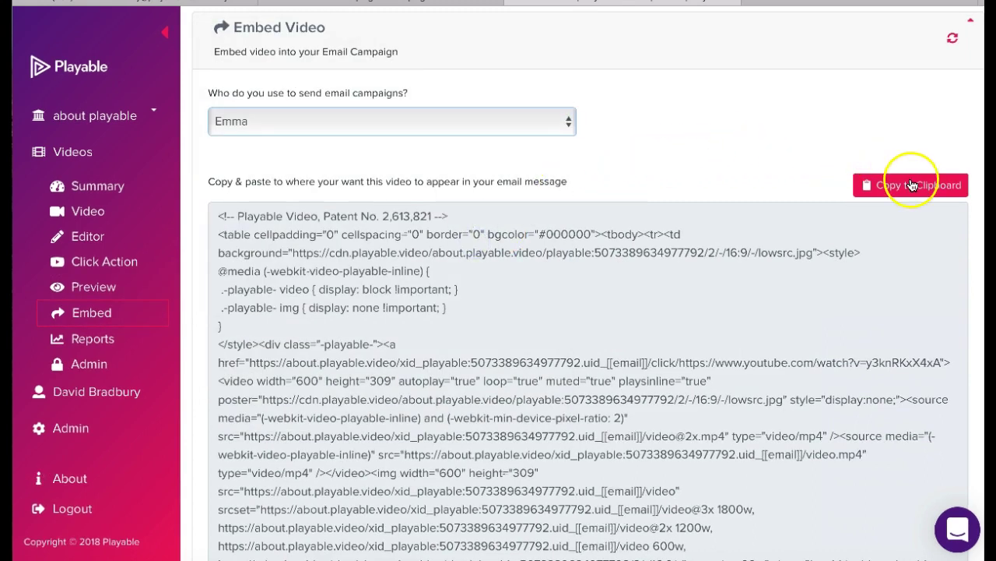
click(914, 188)
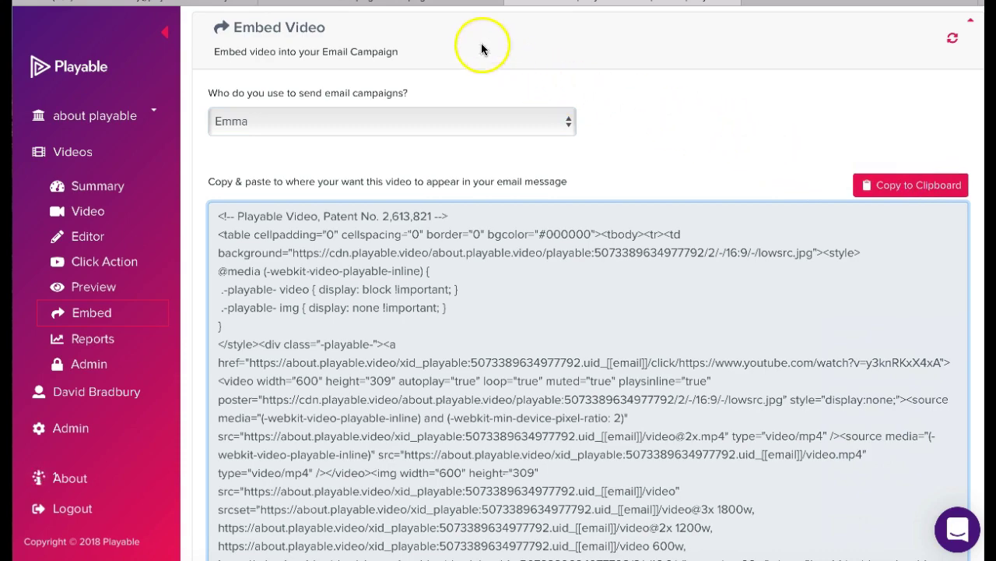
click(453, 6)
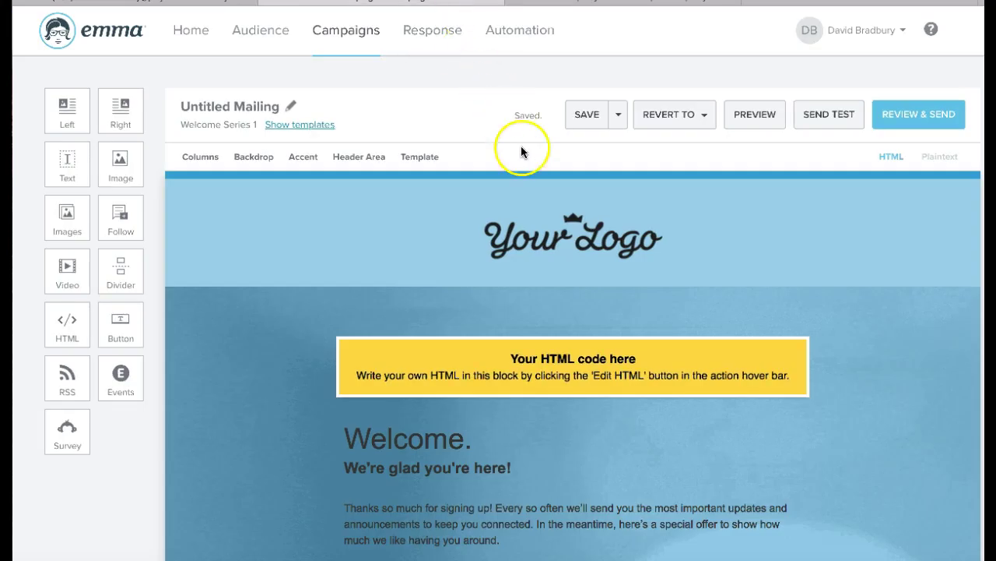
mouse_move(573, 366)
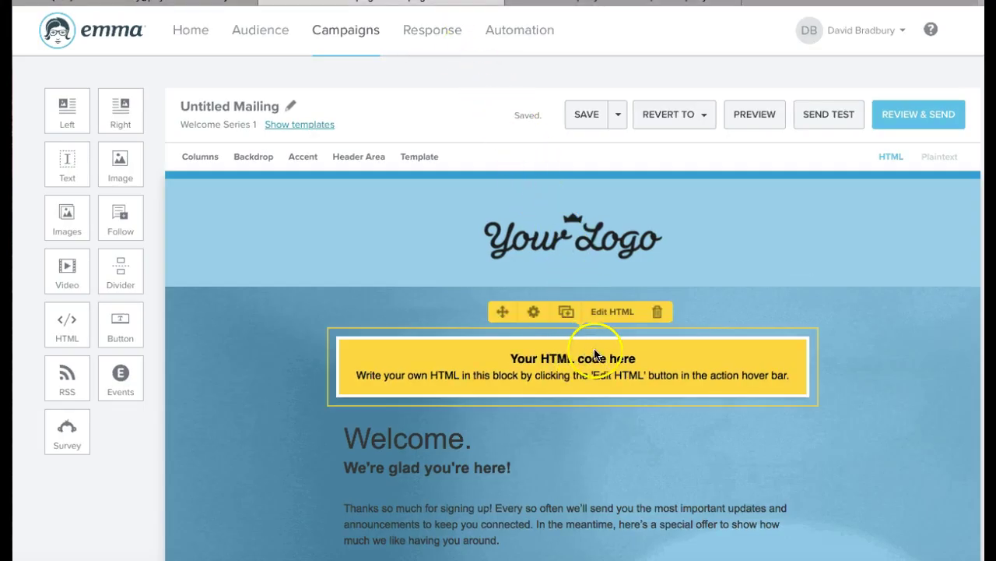
Paste the Playable basketball clip embed code into the placeholder HTML block and save it
click(612, 313)
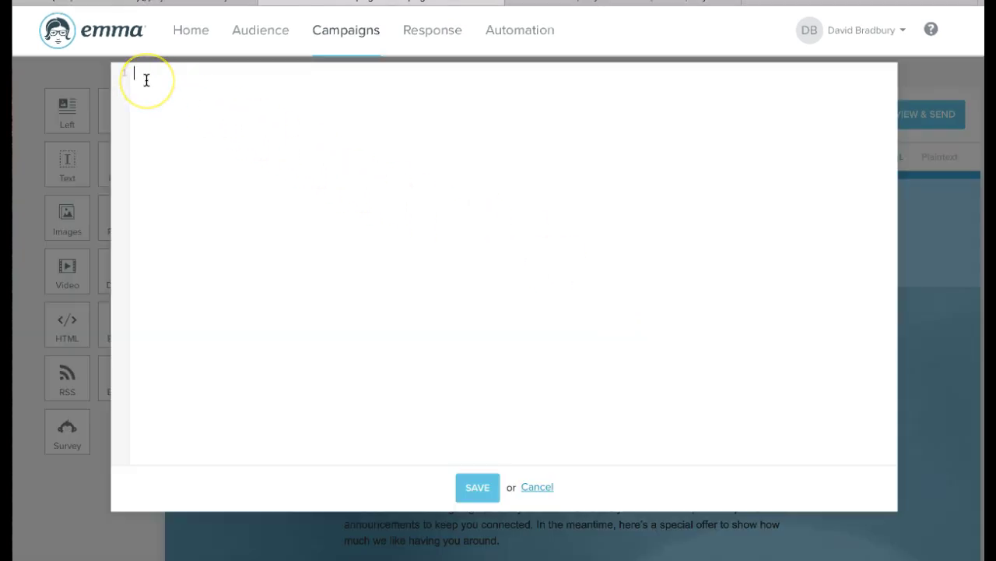
key(ctrl+v)
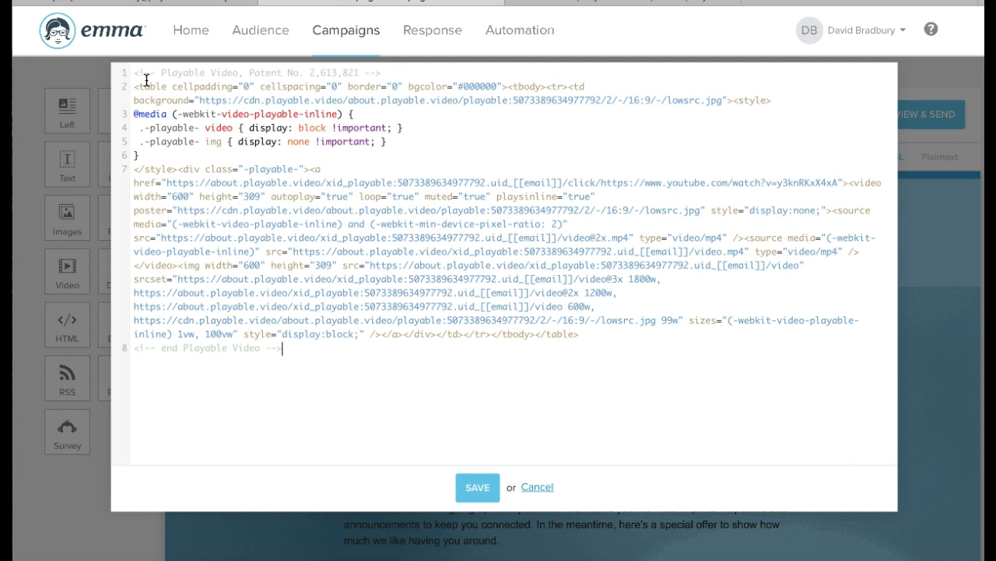
click(474, 488)
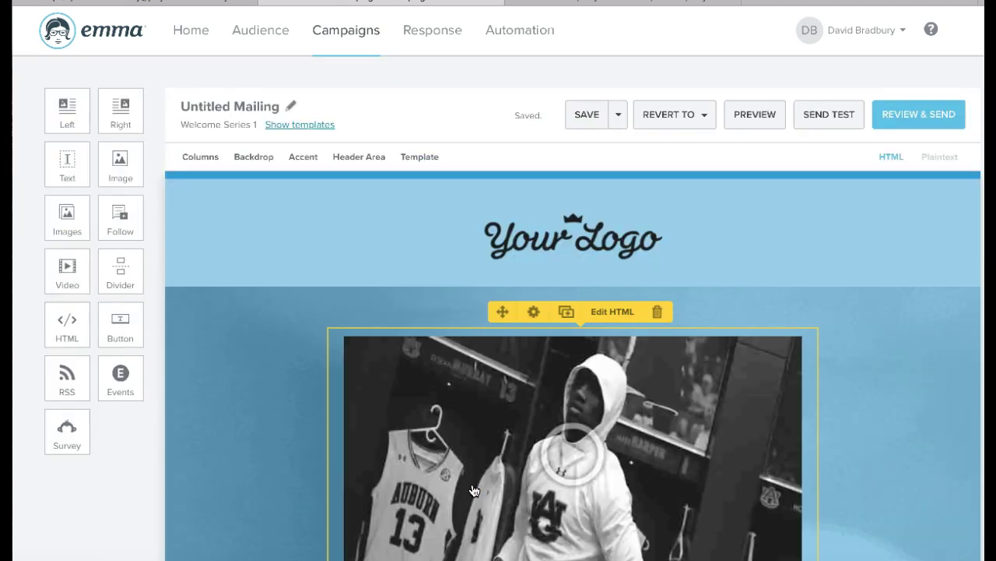
scroll(282, 441, down, 3)
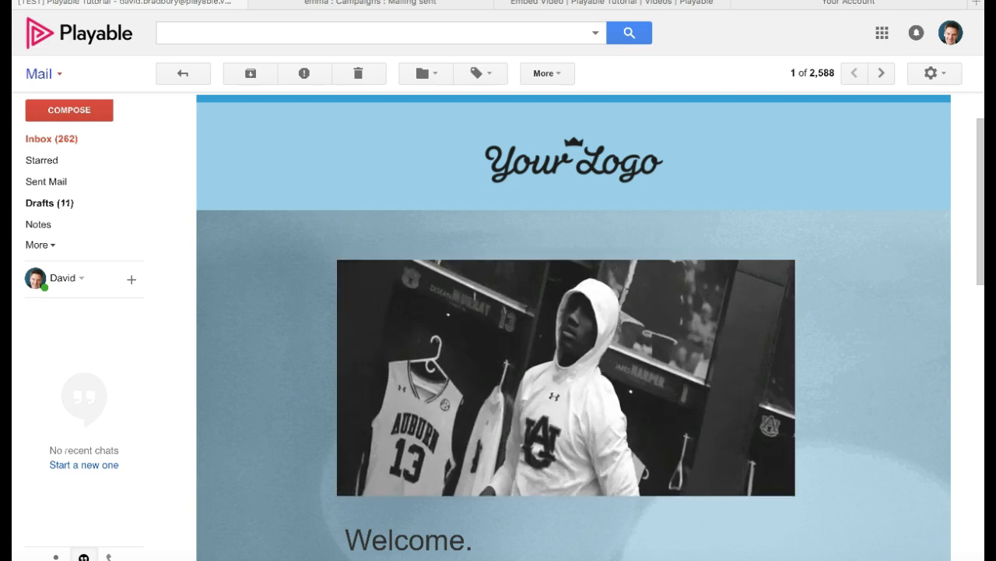
Scroll through the Gmail test email to watch the basketball clip autoplay above Welcome
scroll(234, 205, down, 2)
scroll(234, 206, up, 1)
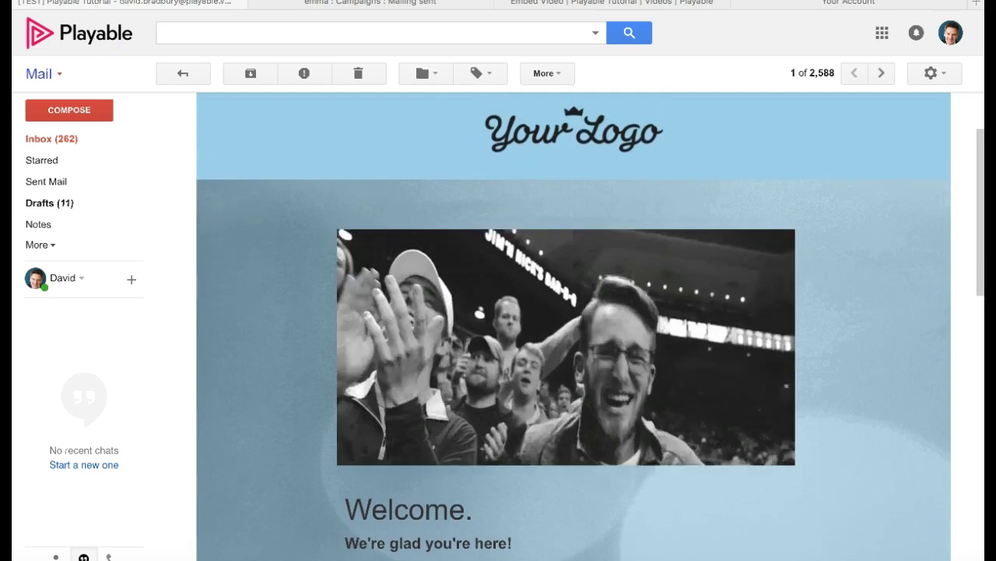